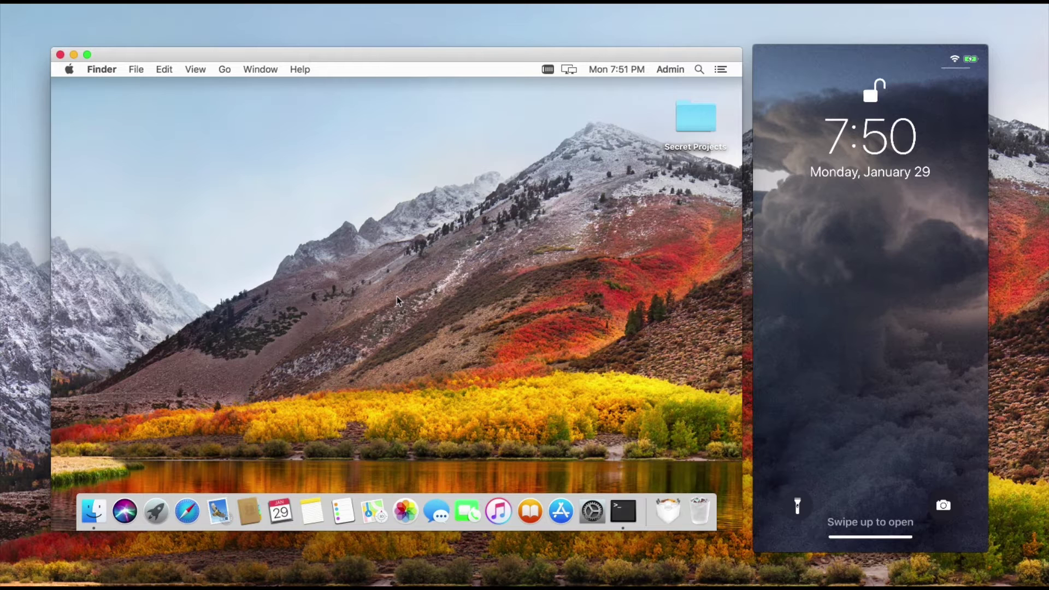
Check the fast user switching account list, then dismiss it without switching.
click(630, 311)
click(672, 70)
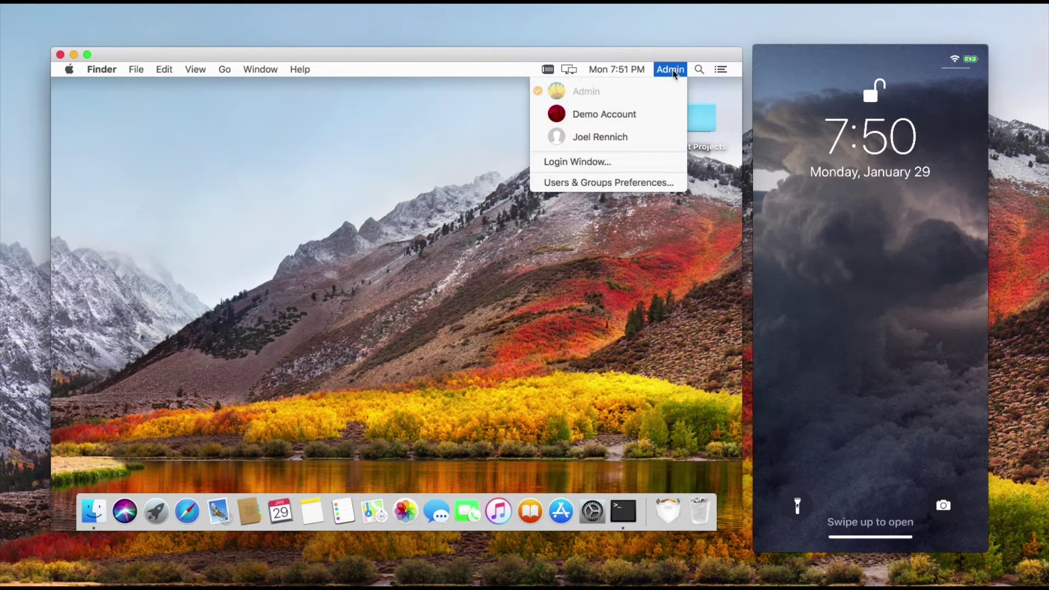
click(674, 74)
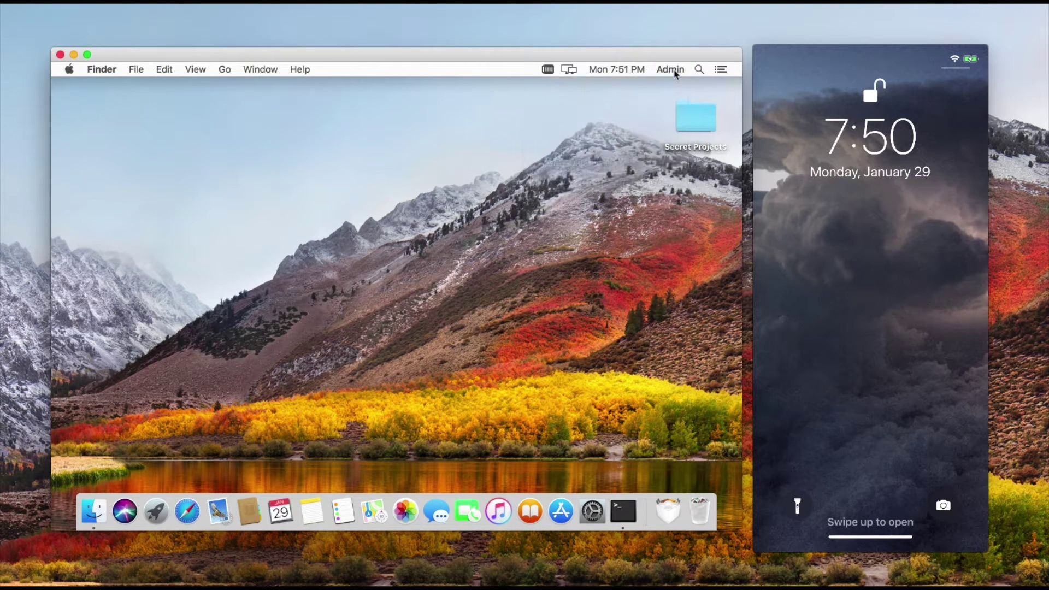
Glance at Users & Groups in System Preferences, then switch to the Login Window.
click(592, 511)
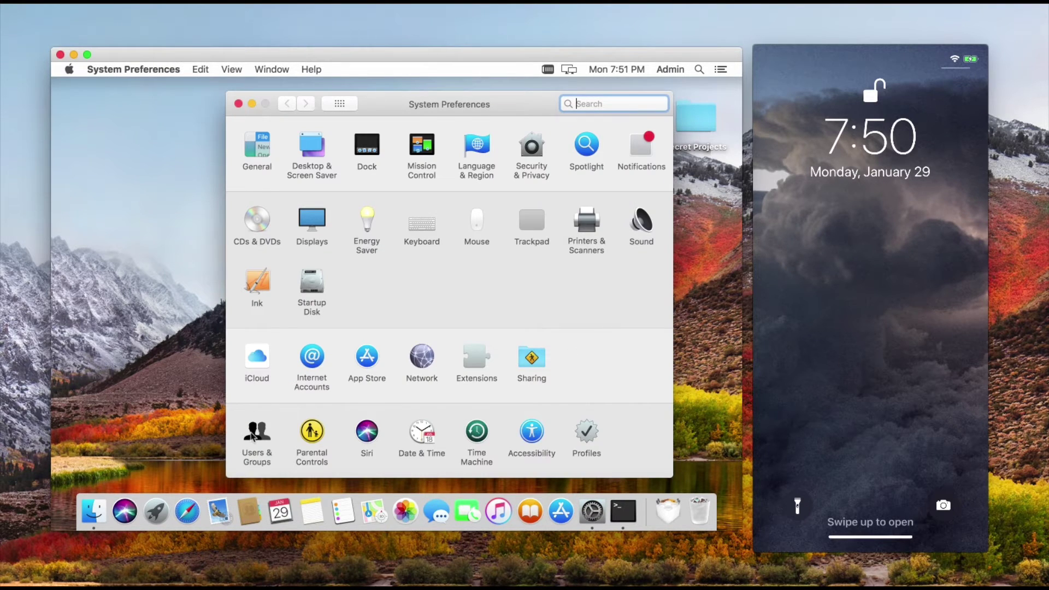
click(253, 434)
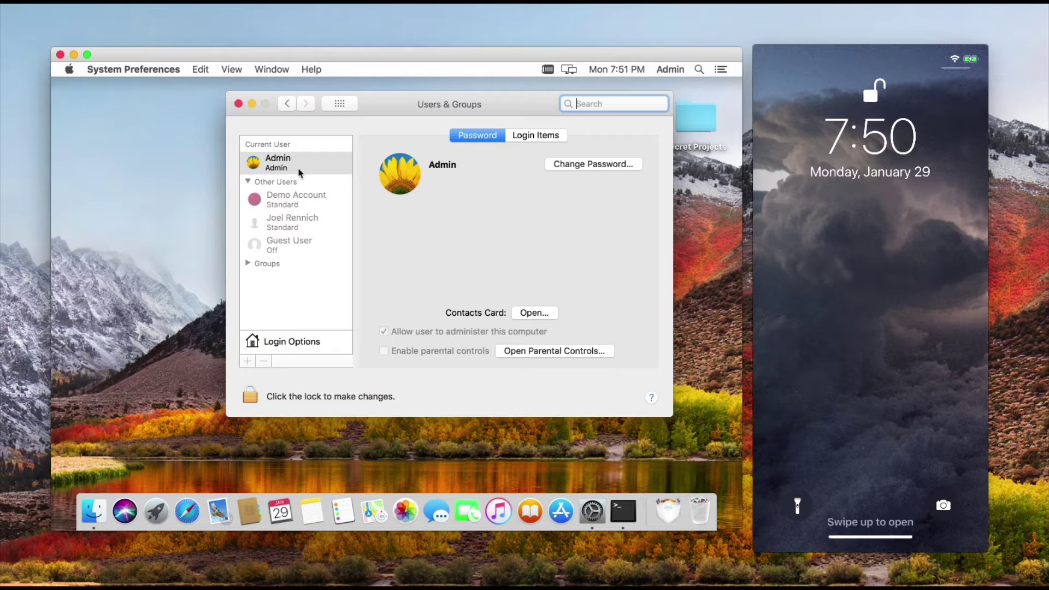
click(238, 104)
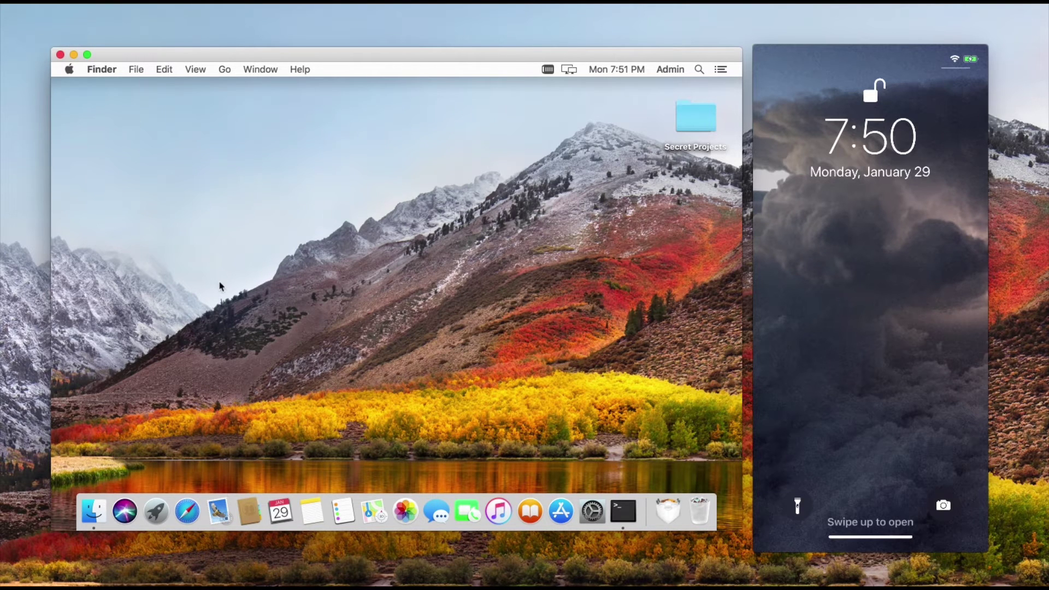
click(670, 69)
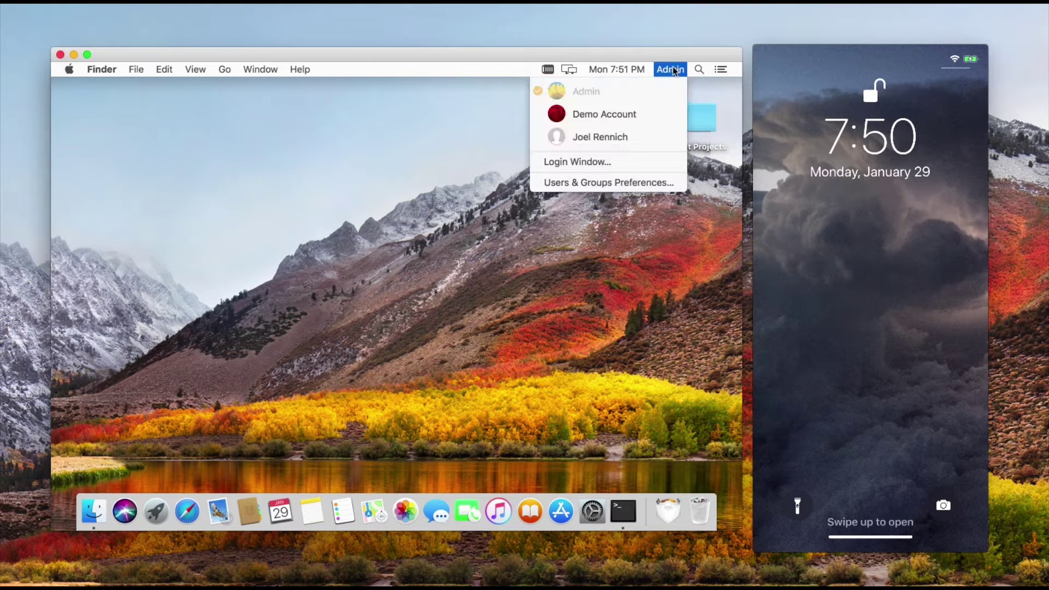
click(636, 161)
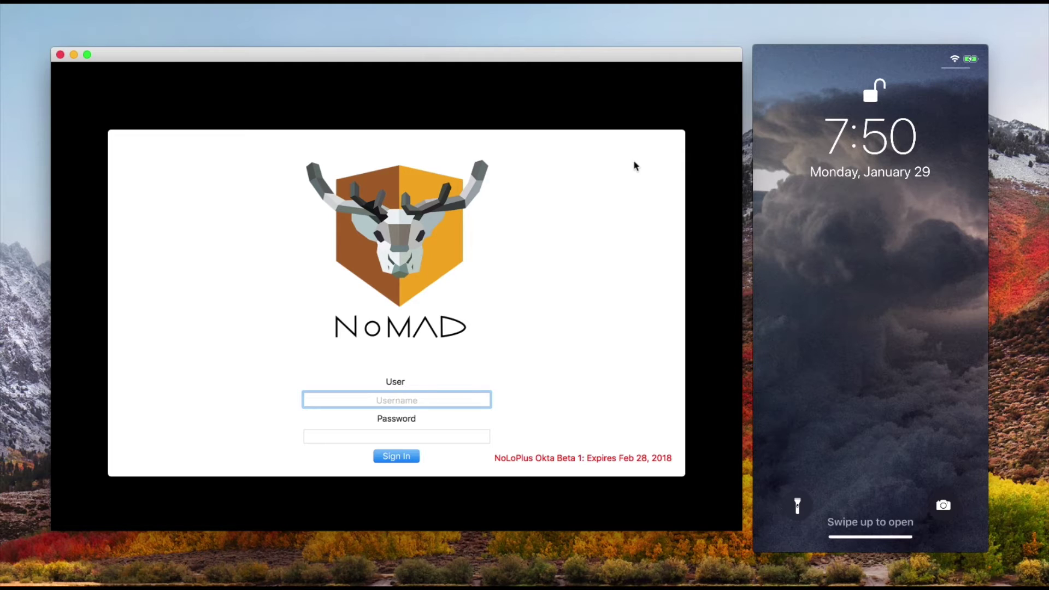
Sign in with the Okta account's username and password, then request and approve a Duo push.
key(Tab)
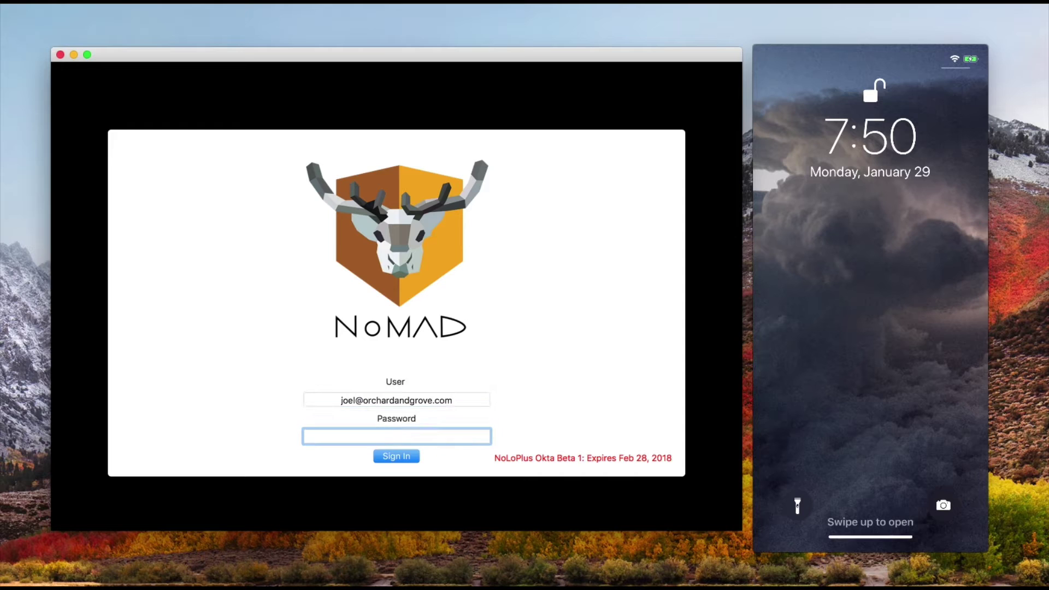
text(••••••••)
key(Return)
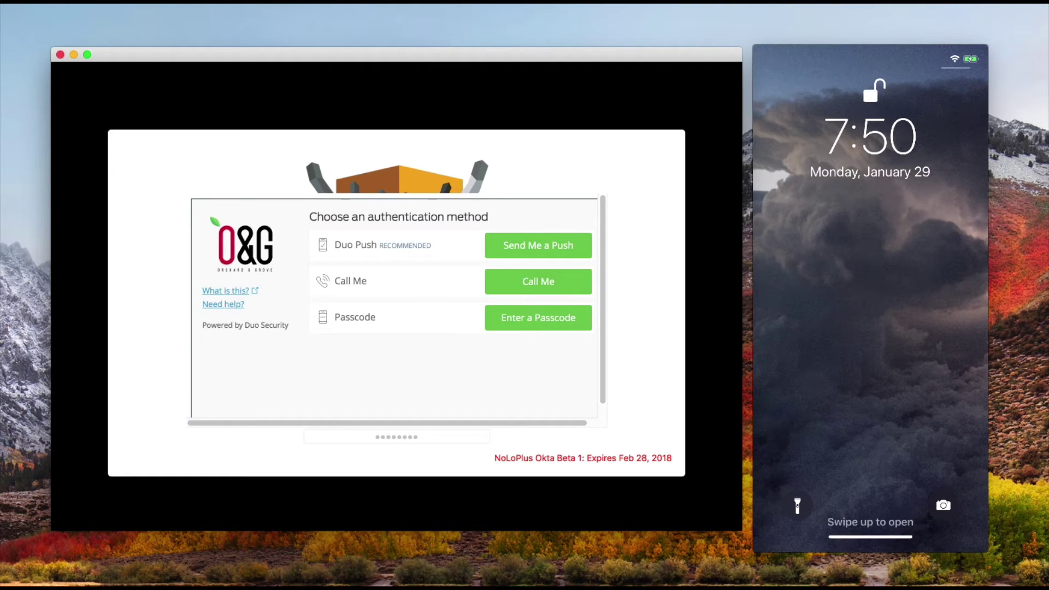
click(538, 247)
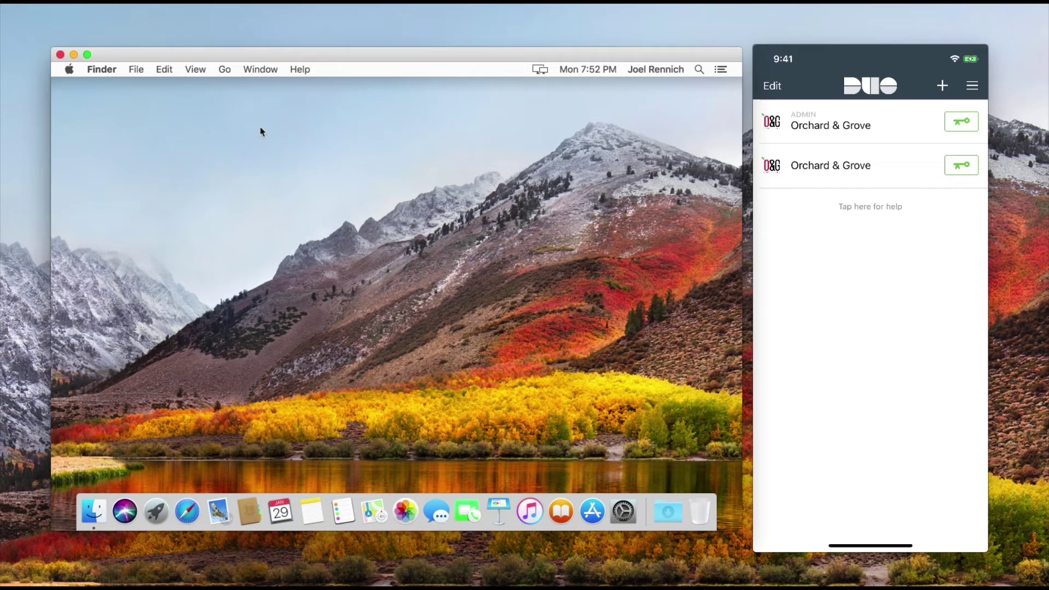
Log out of the current Finder session from the Apple menu and confirm.
click(72, 75)
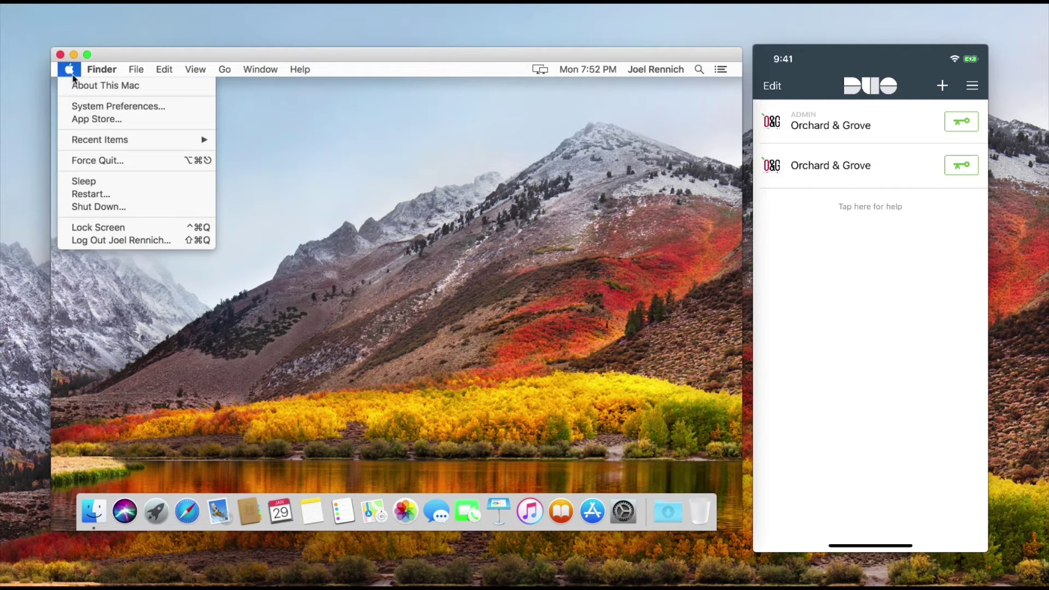
click(110, 240)
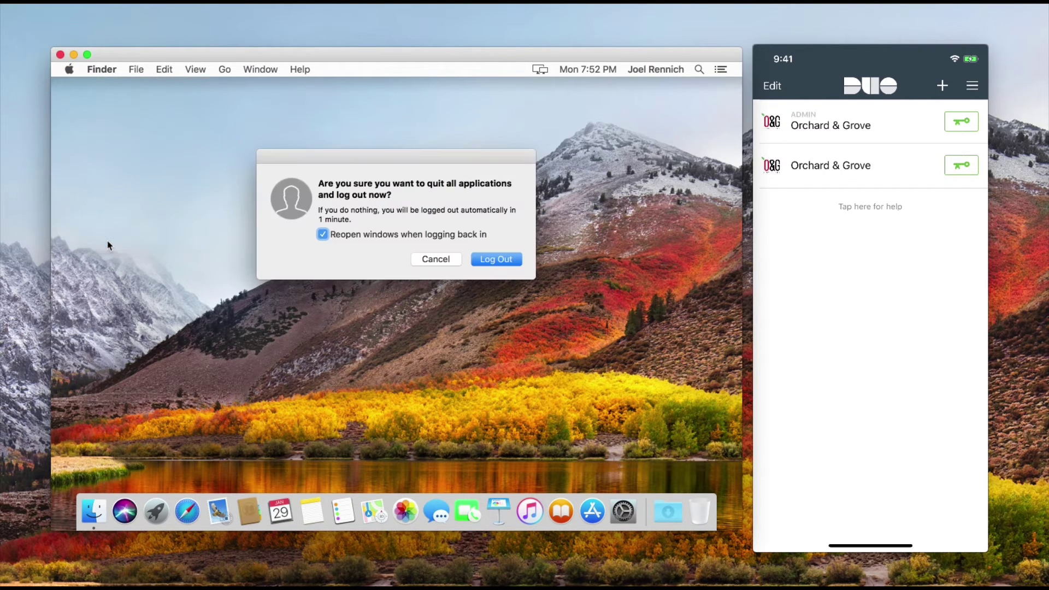
click(495, 260)
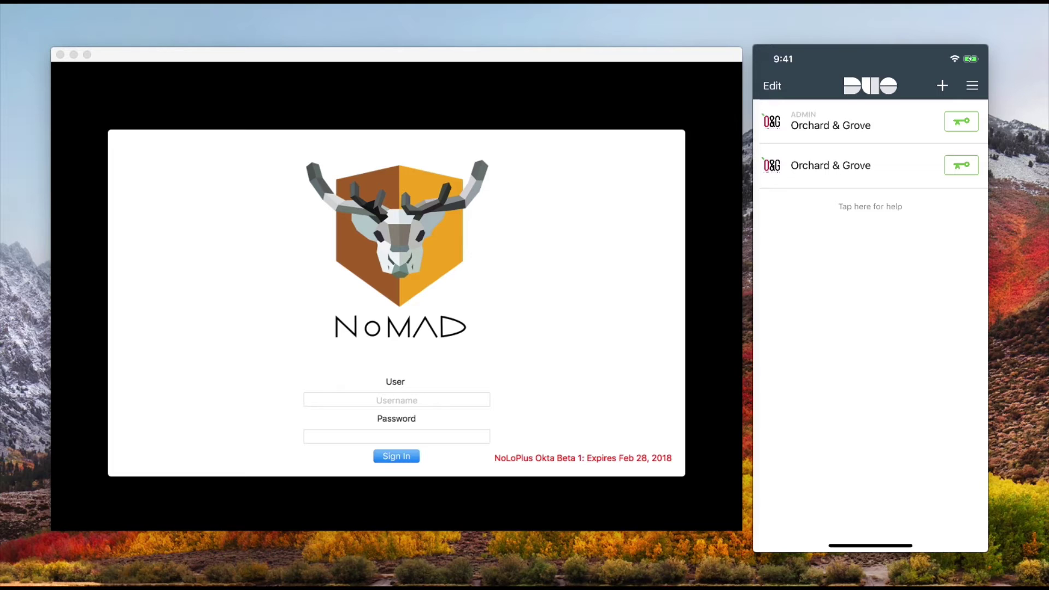
Enter the second Okta account's username and password and submit the sign-in.
click(421, 400)
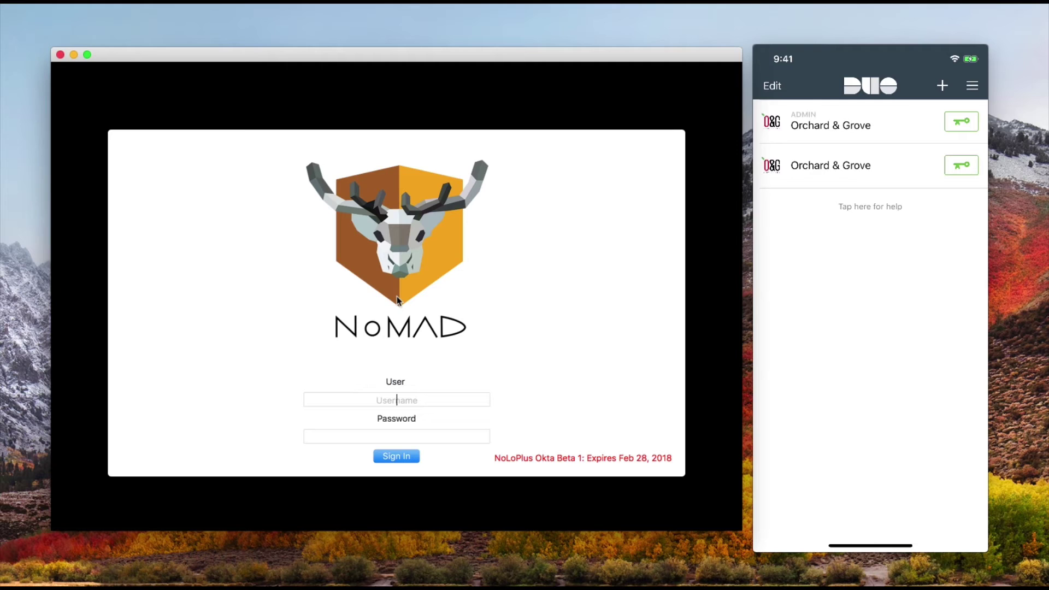
key(Tab)
text(••••••••)
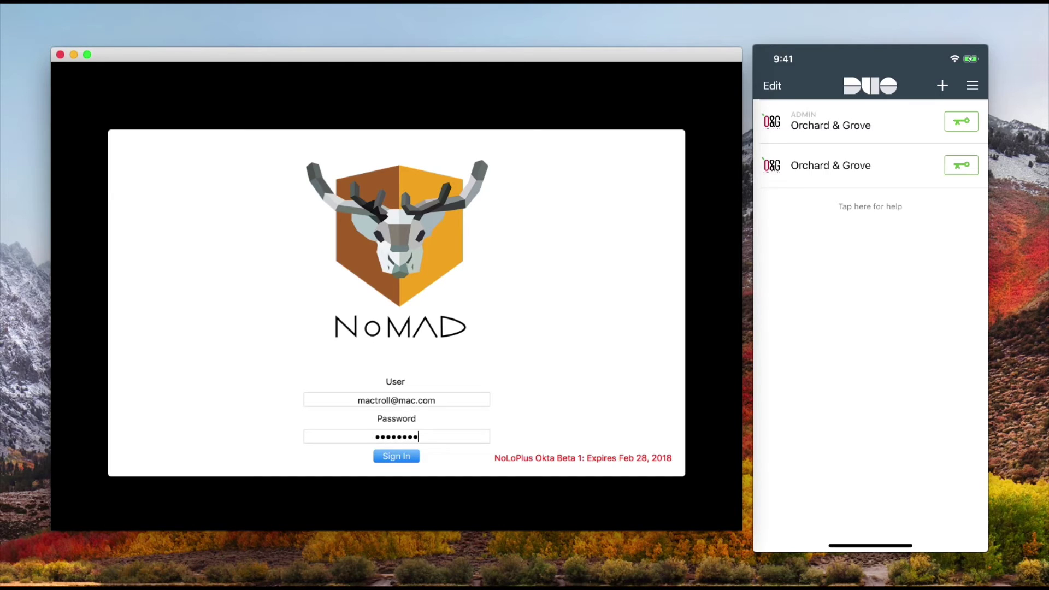
key(Return)
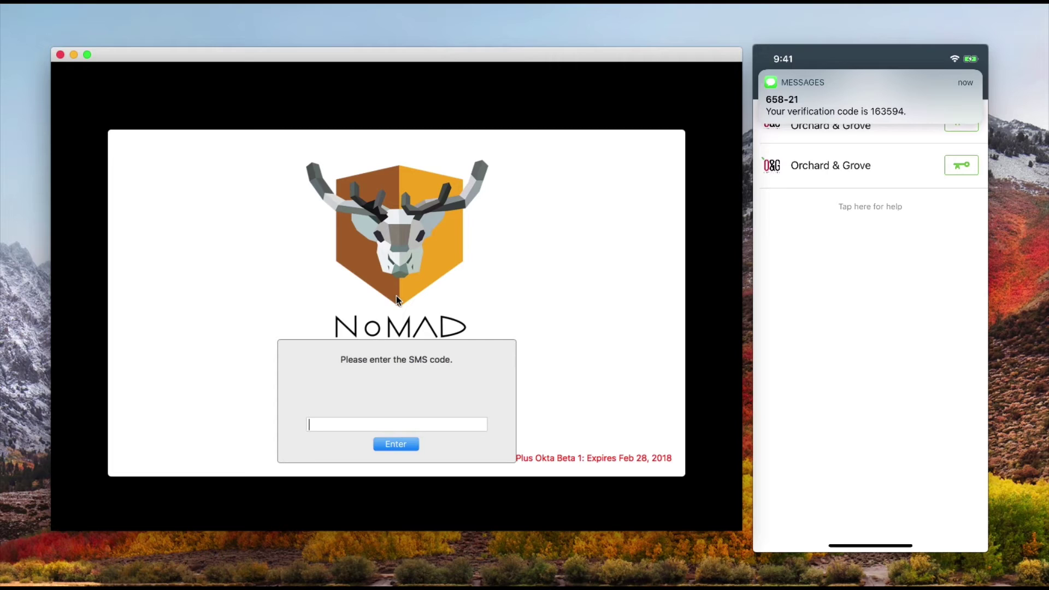
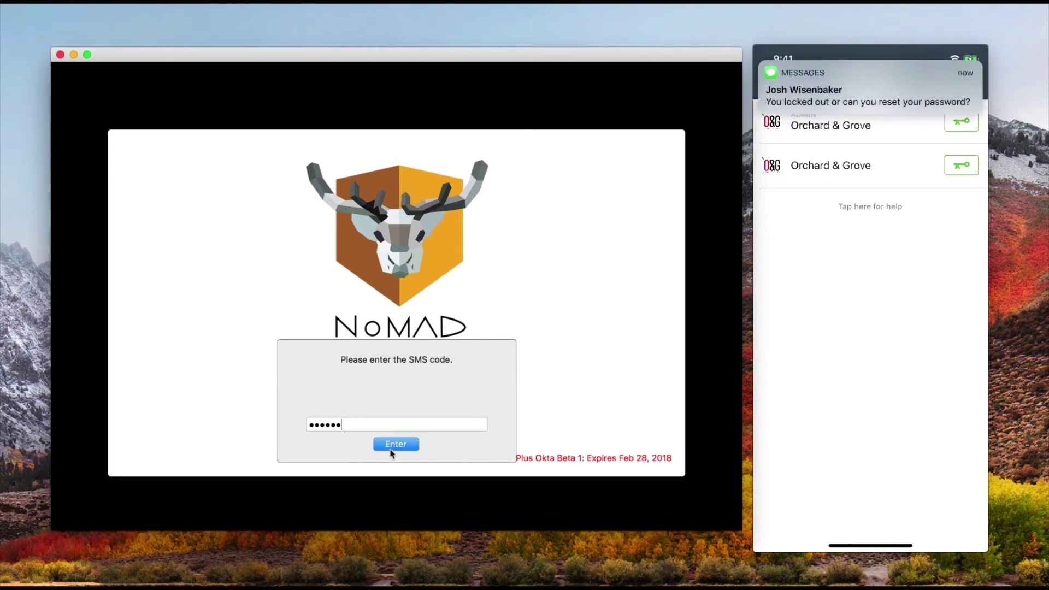
Enter the verification code received by SMS and submit it.
click(391, 445)
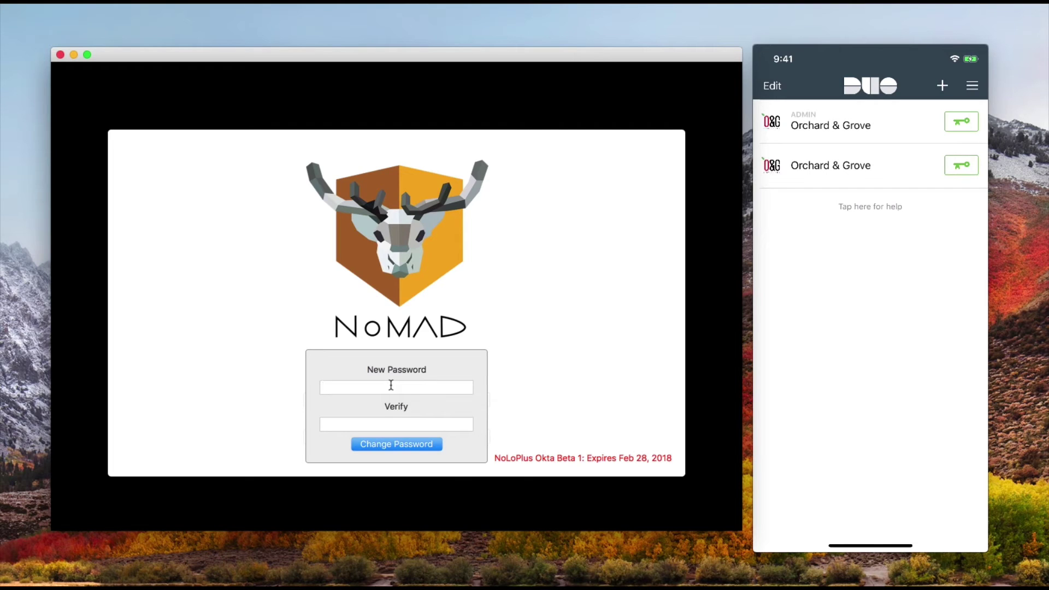
Enter a new password in both New Password and Verify, then submit the change.
text(••••••••)
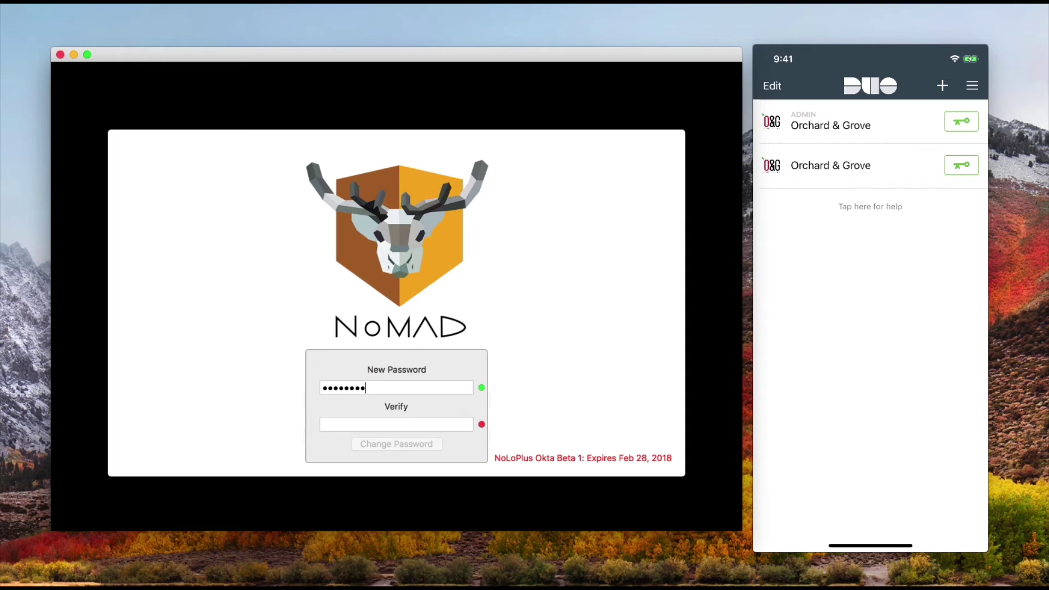
click(396, 424)
text(••••••••)
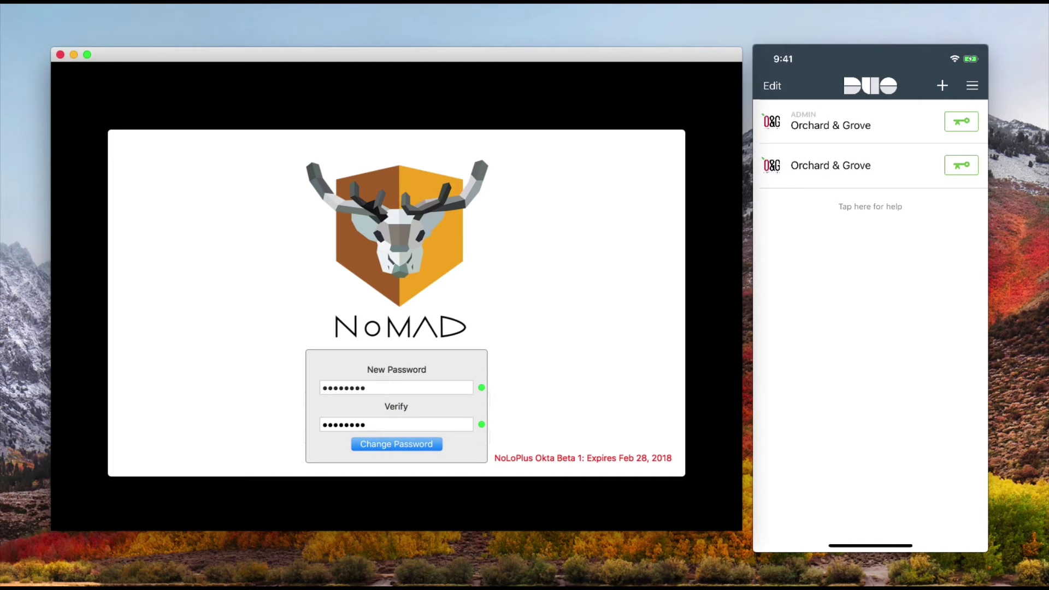
key(super+a)
key(Return)
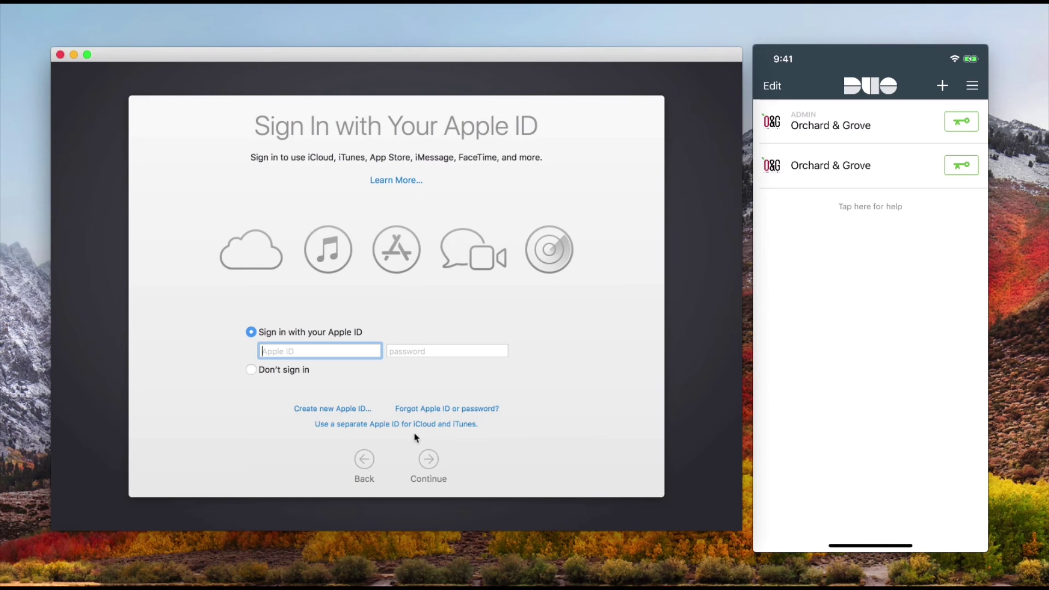
Choose Don't sign in for Apple ID, continue, and confirm Skip.
click(309, 372)
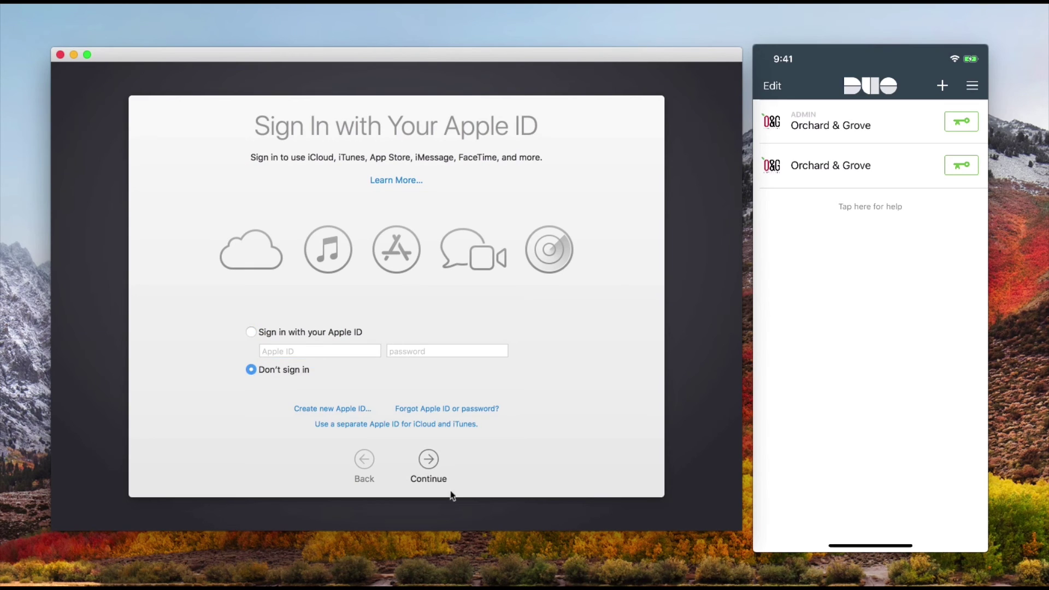
click(437, 469)
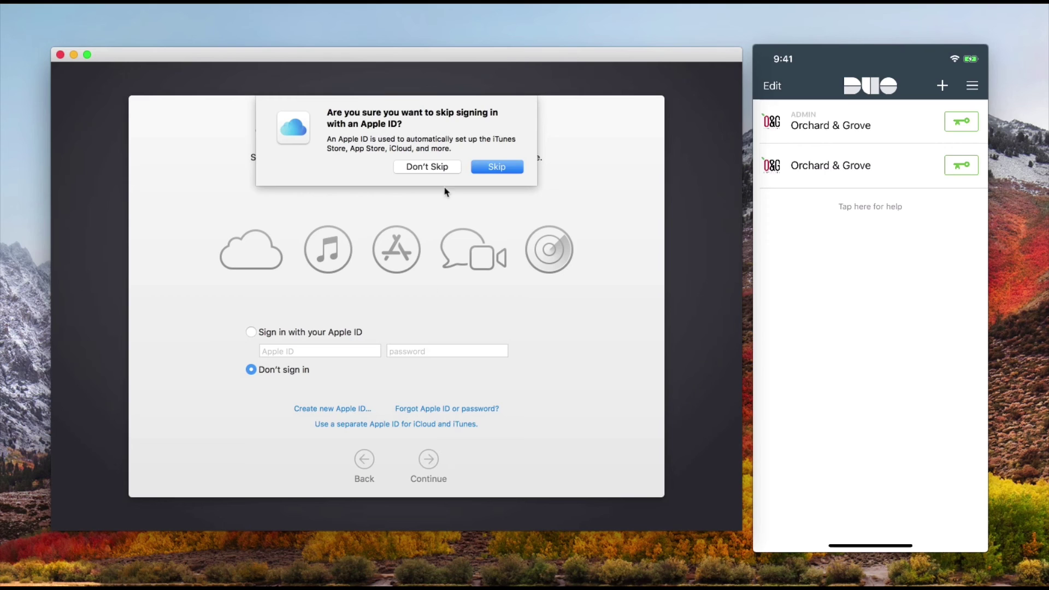
click(492, 168)
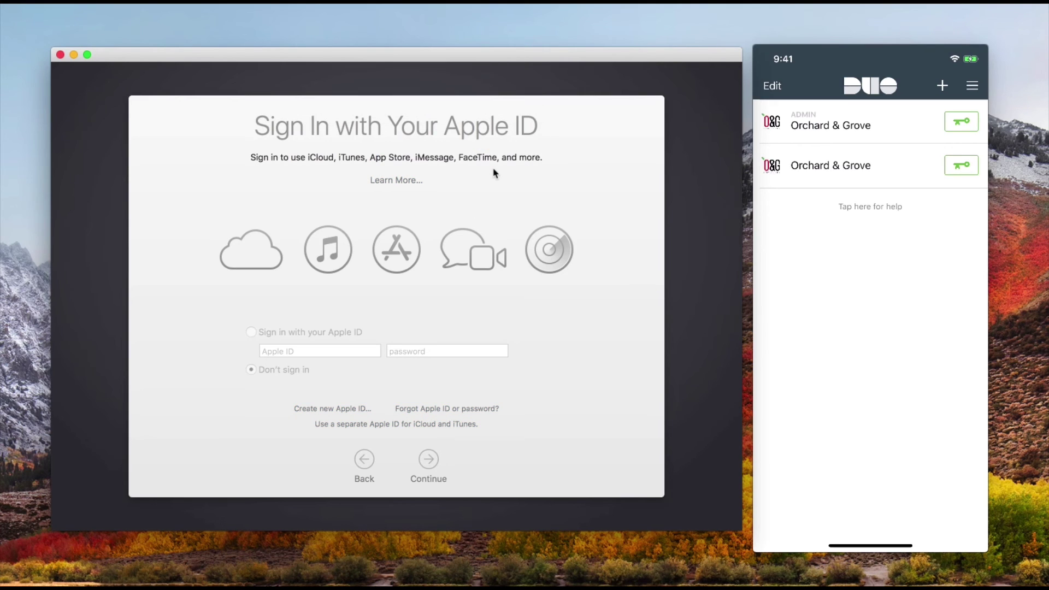